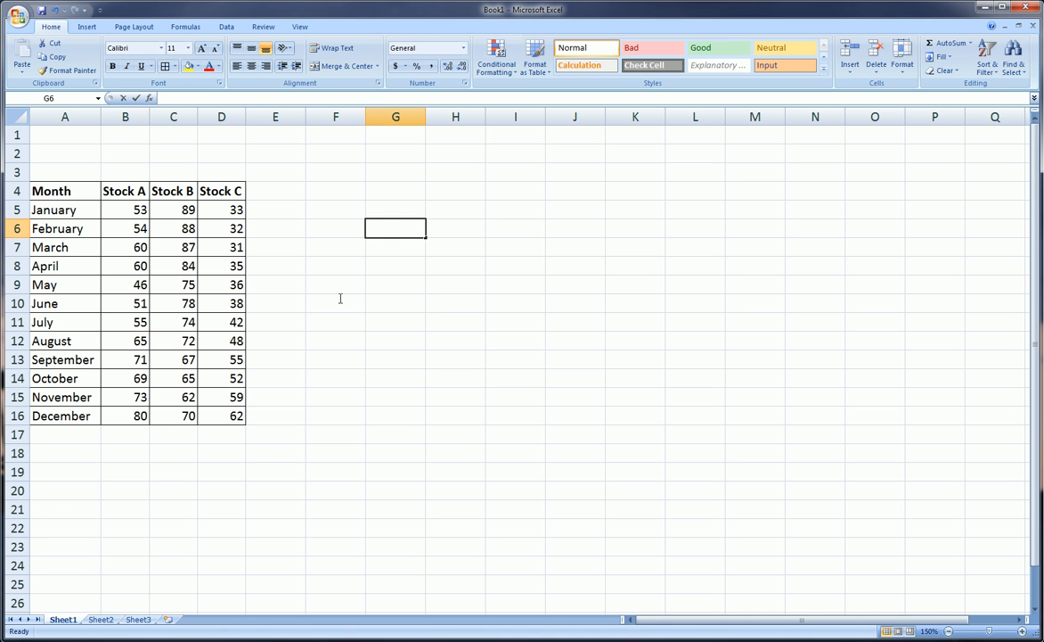
left_click(79, 194)
left_click_drag(78, 193, 107, 416)
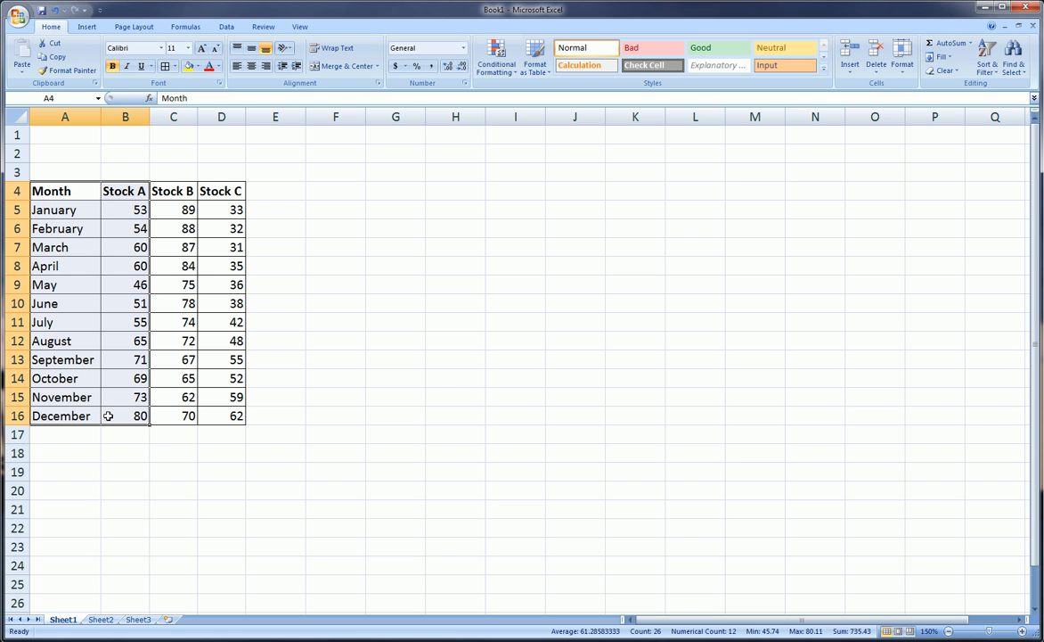
left_click_drag(117, 193, 216, 414)
left_click(357, 399)
left_click_drag(71, 211, 78, 414)
left_click(363, 340)
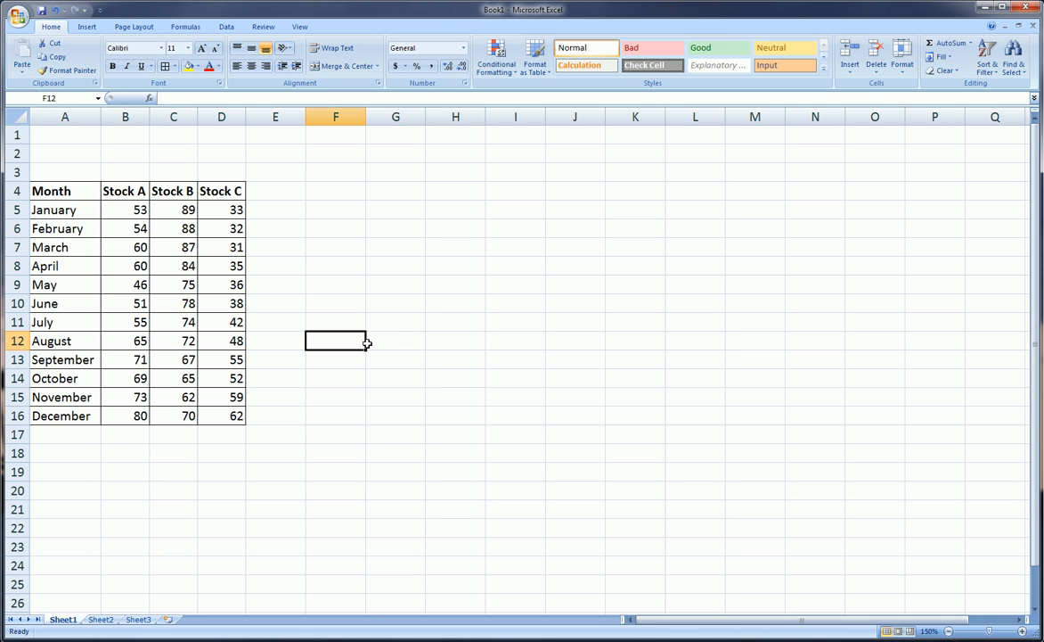
left_click(379, 266)
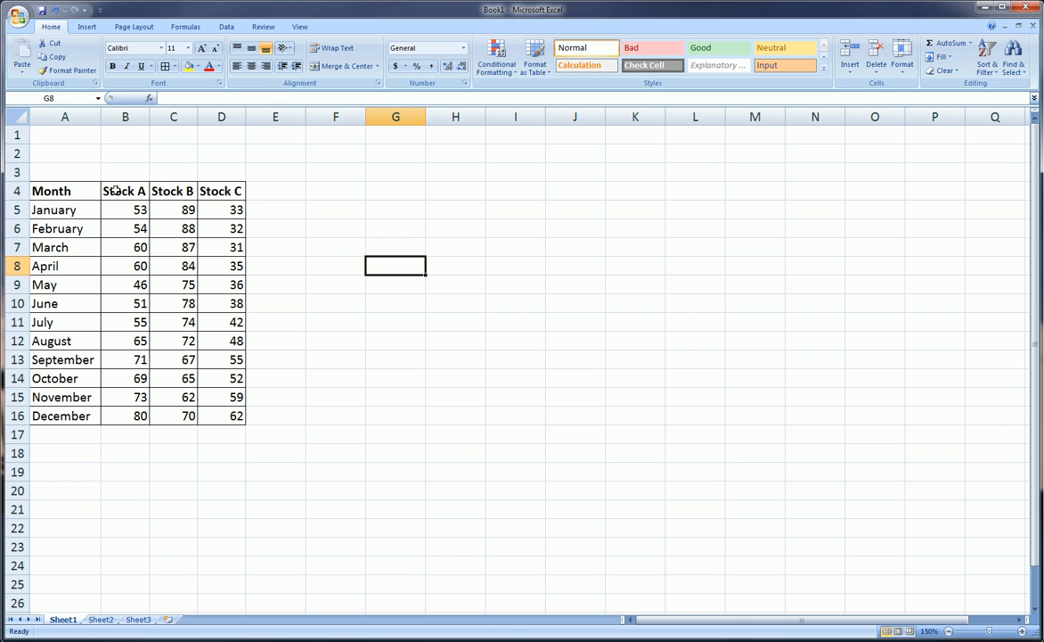
left_click_drag(104, 189, 221, 419)
left_click_drag(317, 189, 769, 455)
left_click(769, 456)
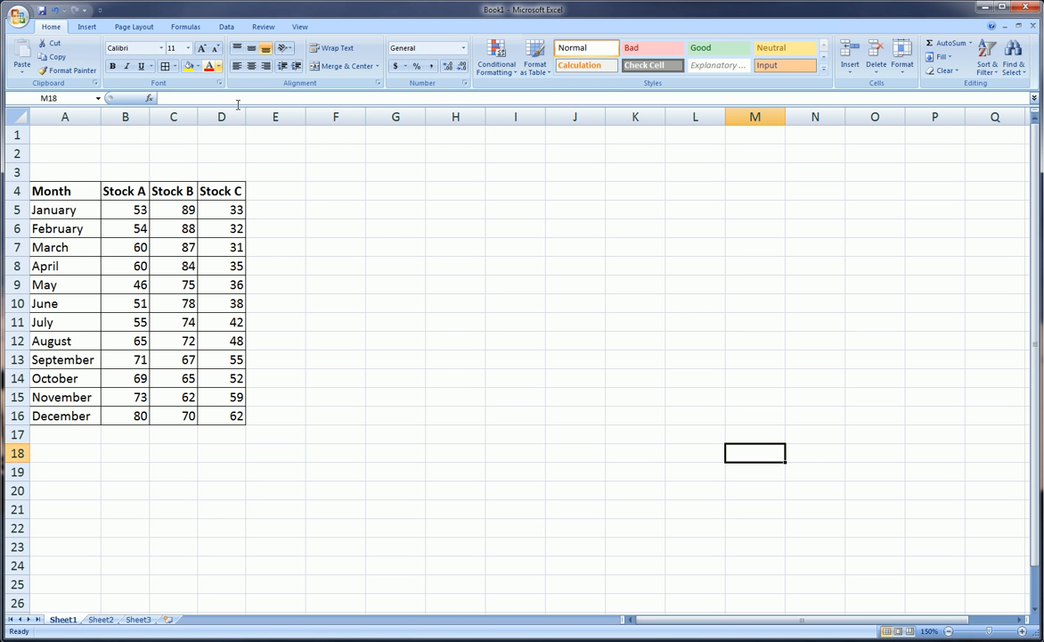
- Insert a blank line chart with an empty cell outside the stock table selected
left_click(383, 228)
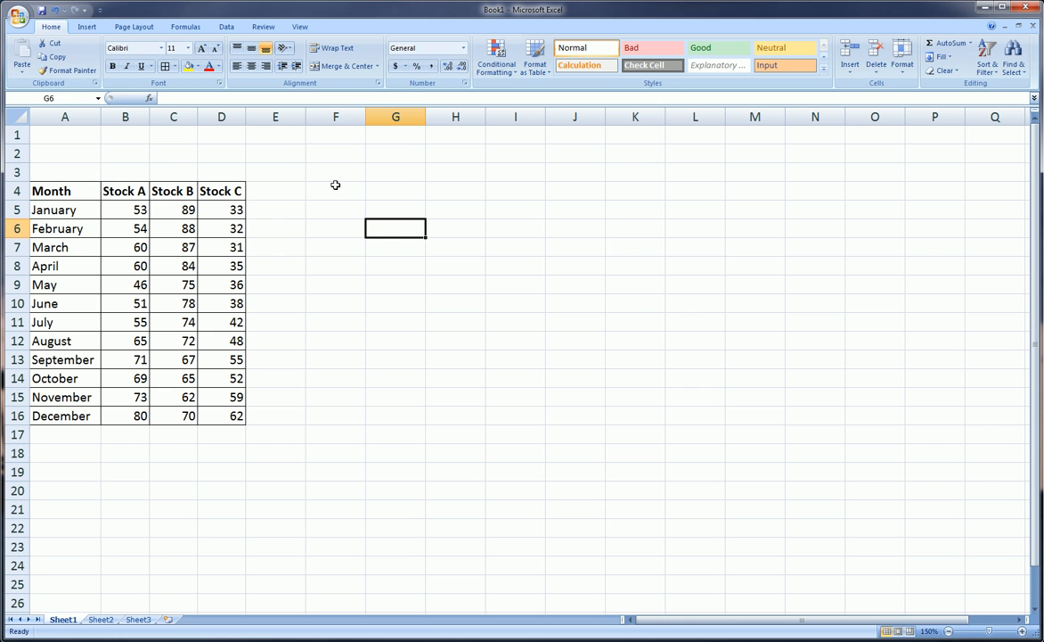
left_click(89, 26)
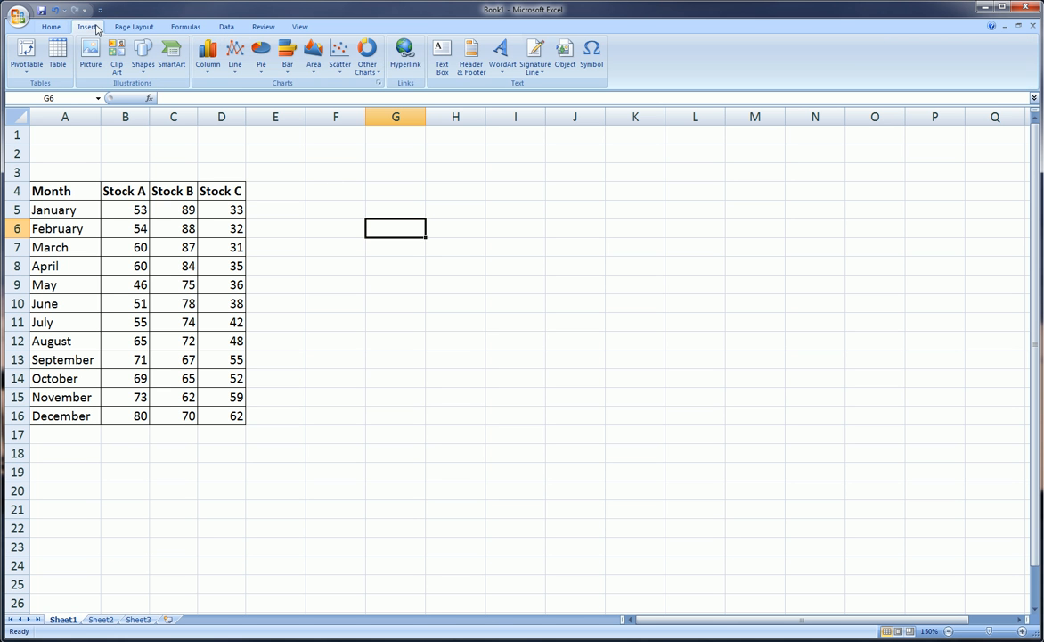
left_click(234, 55)
left_click(240, 103)
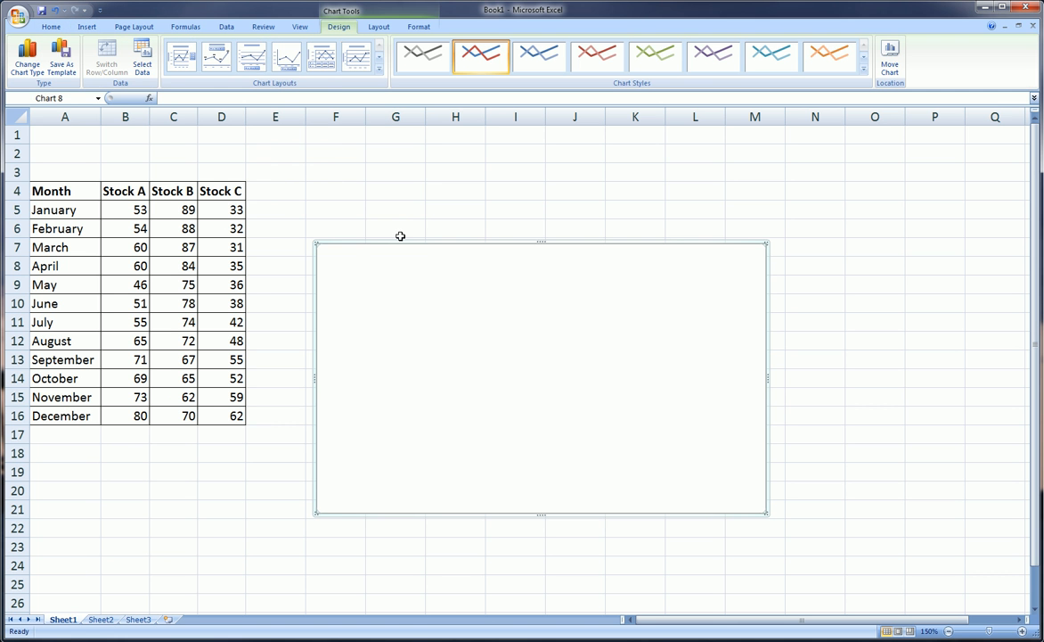
- Move the blank chart beside the stock table and enlarge it to cover about columns E to N and rows 1 to 18
left_click_drag(401, 235, 387, 171)
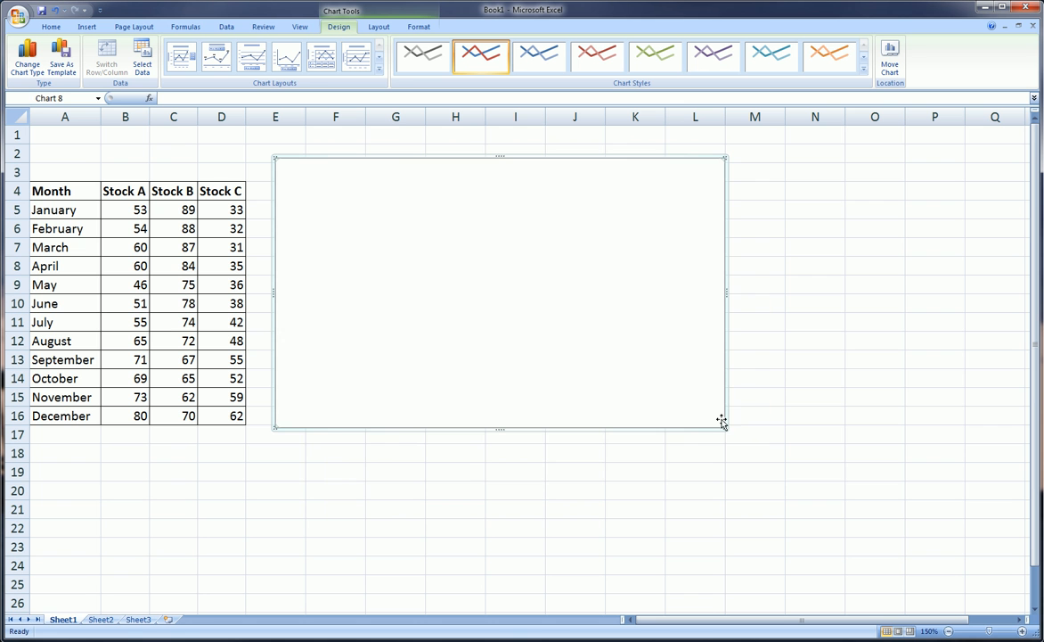
left_click_drag(727, 427, 854, 479)
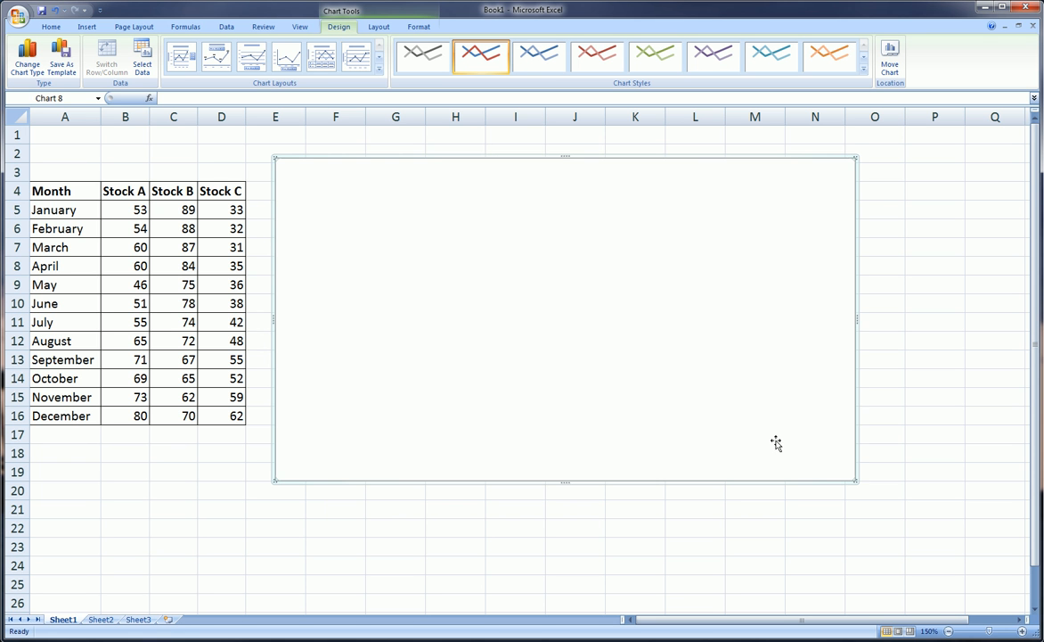
left_click_drag(695, 368, 693, 364)
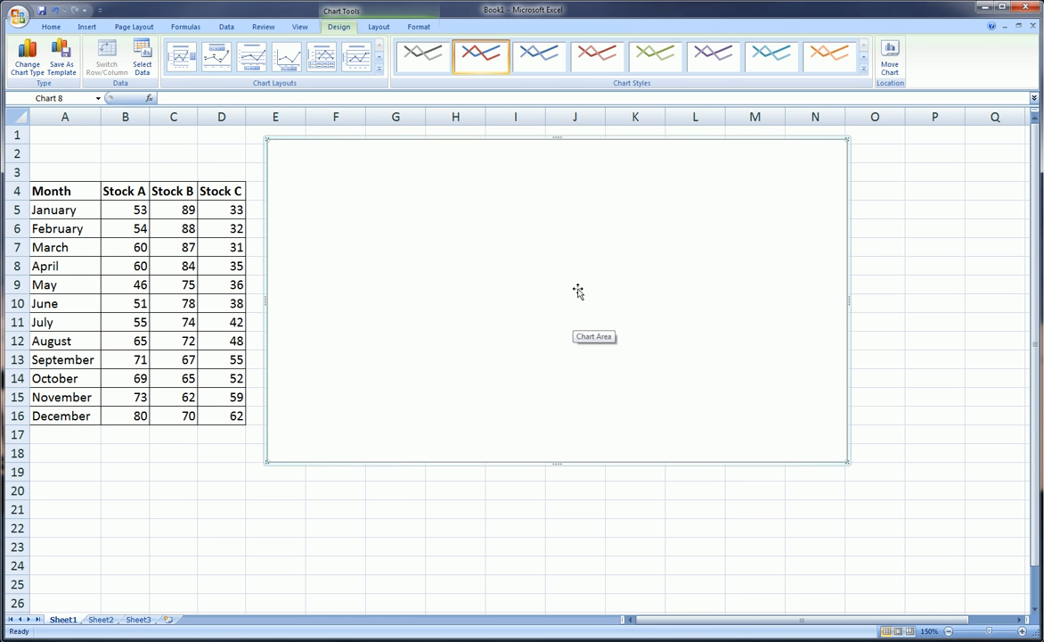
- Add a data series to the chart, named from the Stock A header in B4, with values from B5:B16
left_click(140, 61)
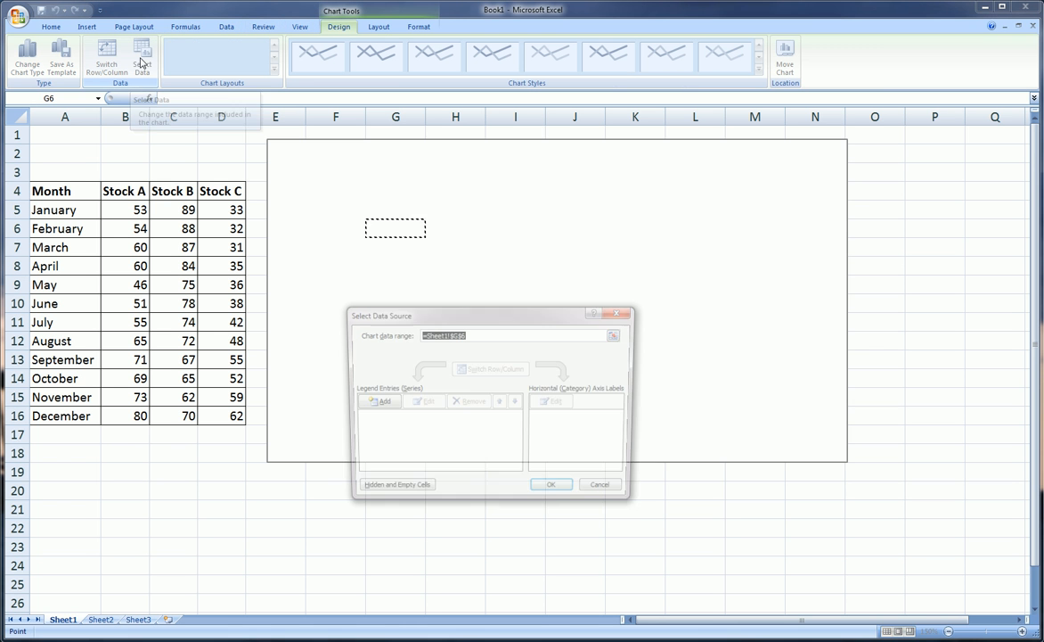
left_click_drag(487, 325, 508, 195)
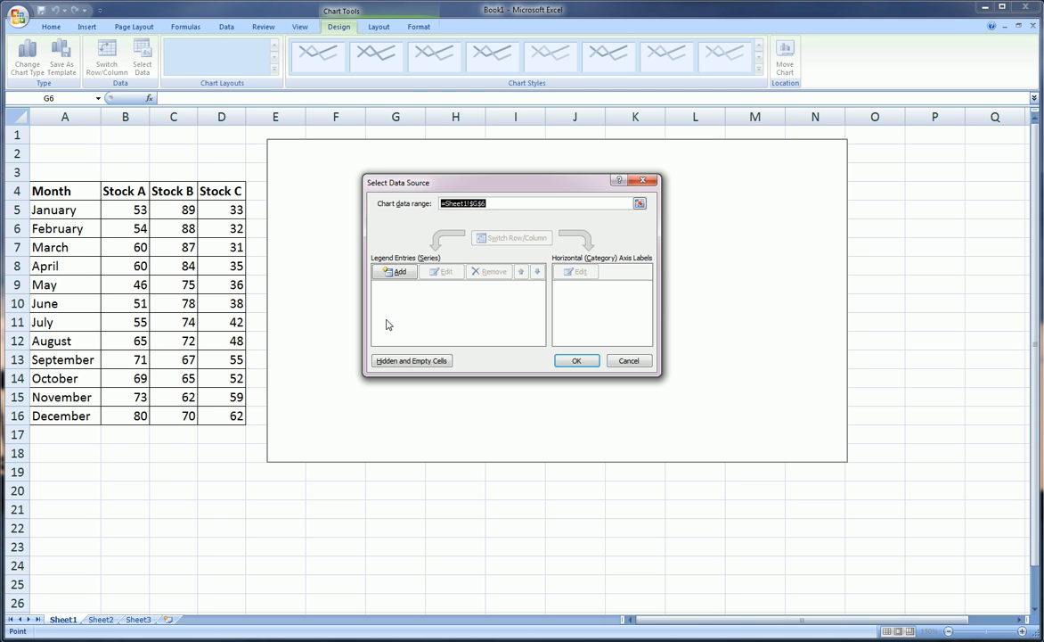
left_click(398, 272)
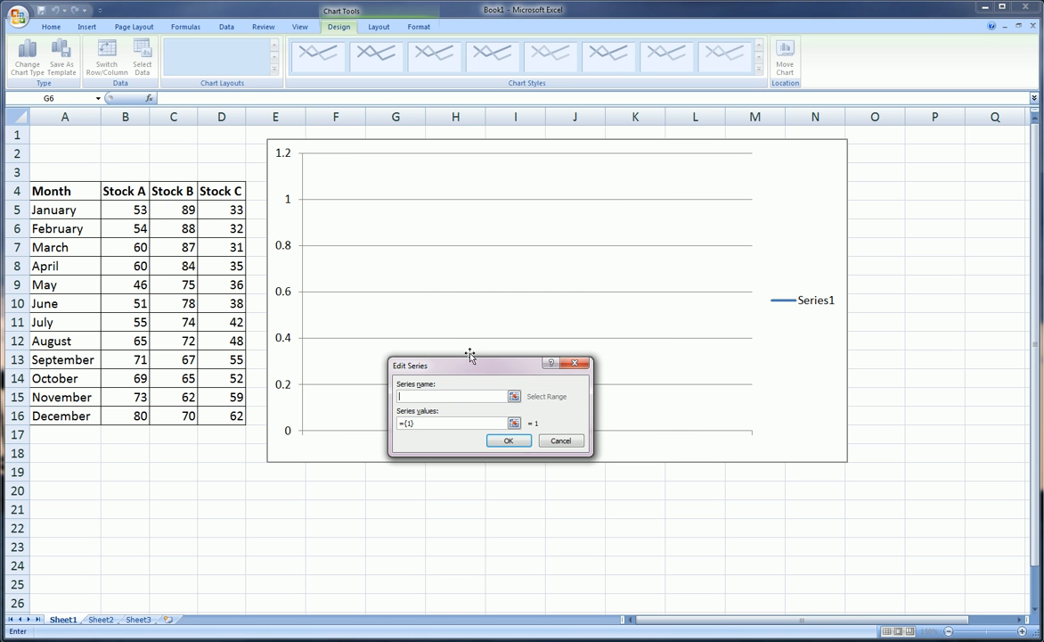
left_click_drag(470, 356, 441, 252)
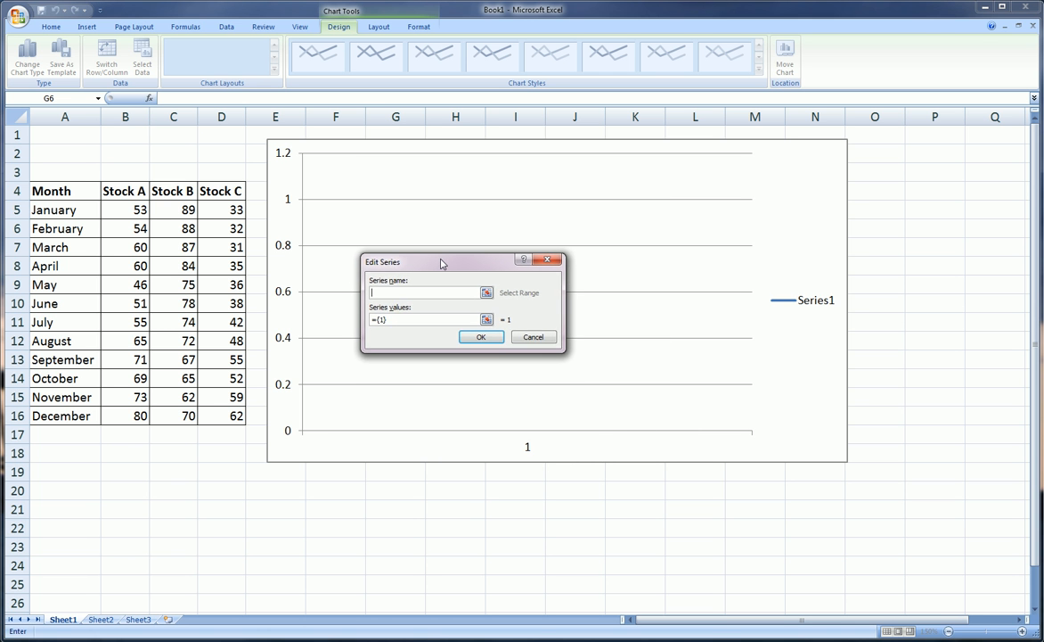
left_click(131, 190)
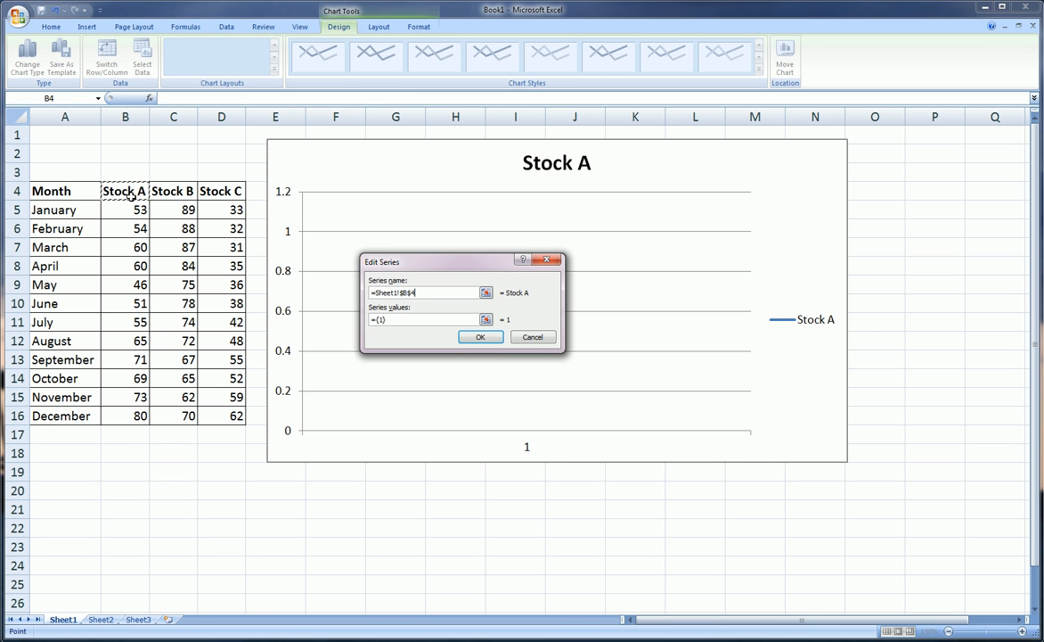
key("Tab")
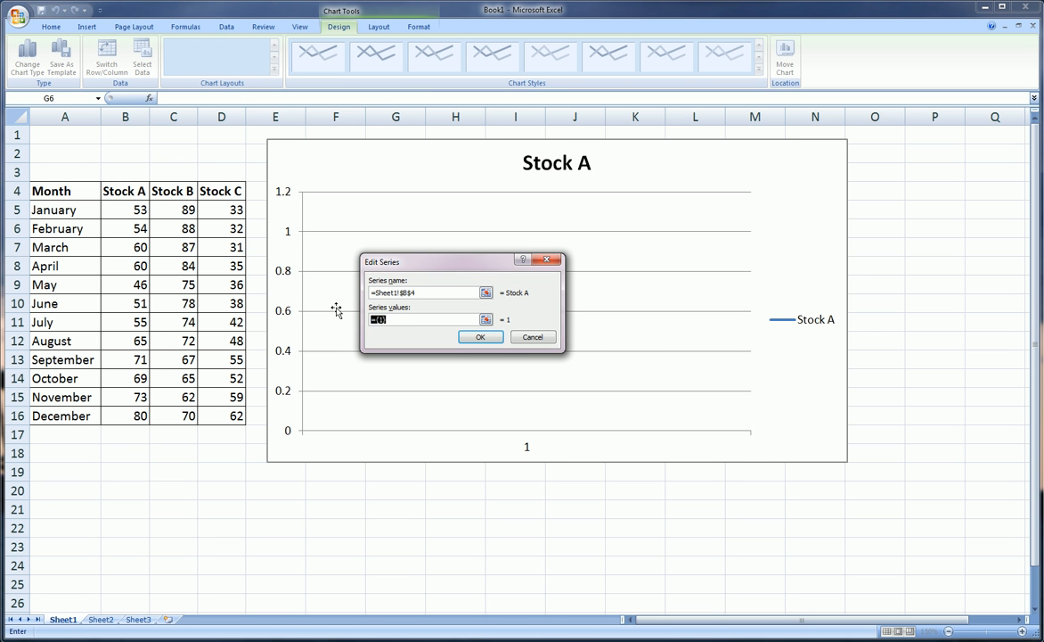
key("BackSpace")
left_click_drag(126, 205, 137, 414)
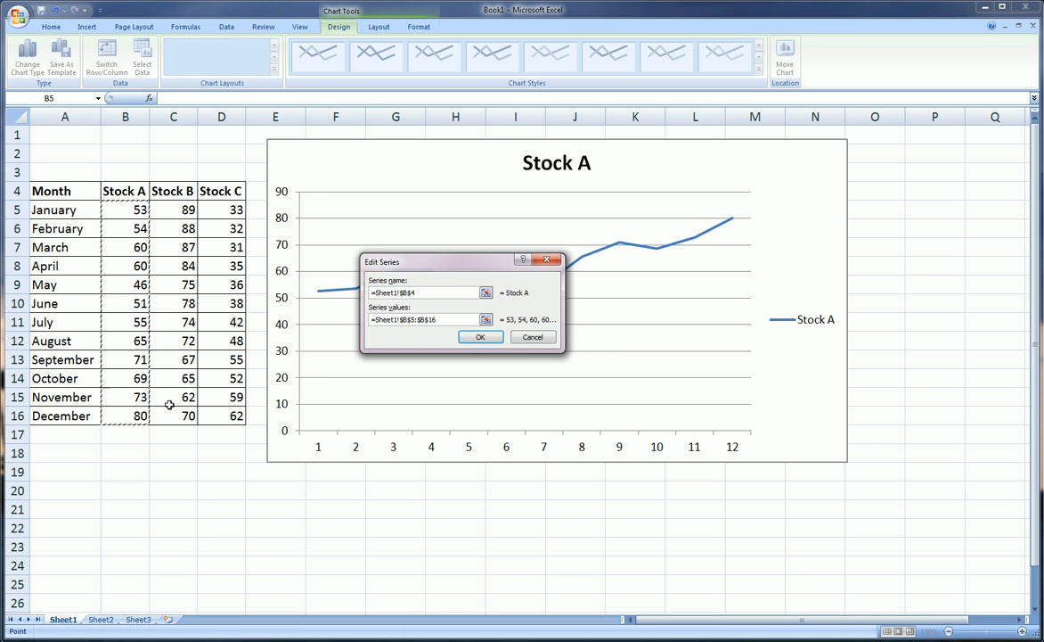
mouse_move(504, 263)
left_mouse_down()
mouse_move(482, 413)
mouse_move(506, 267)
left_mouse_up()
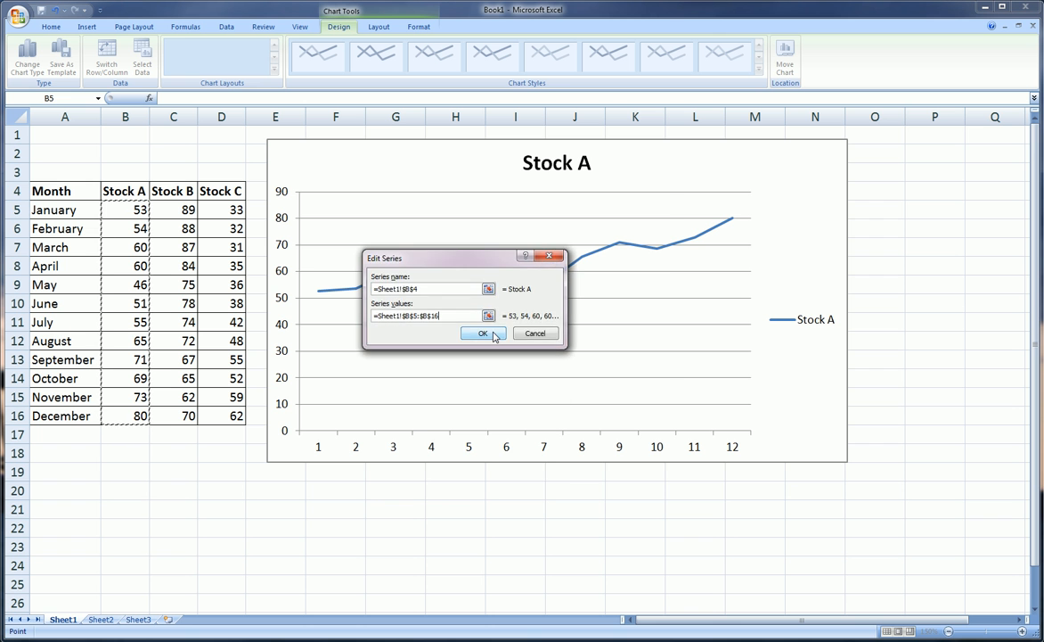
left_click(490, 341)
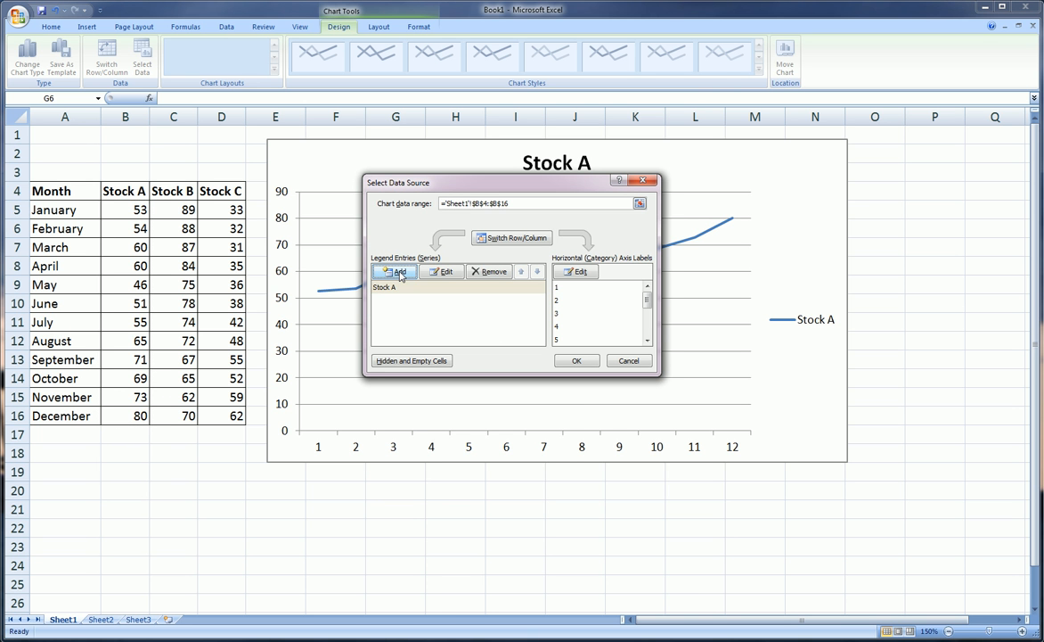
- Add a second chart series named from the Stock B header in C4, with values from C5:C16
left_click(400, 273)
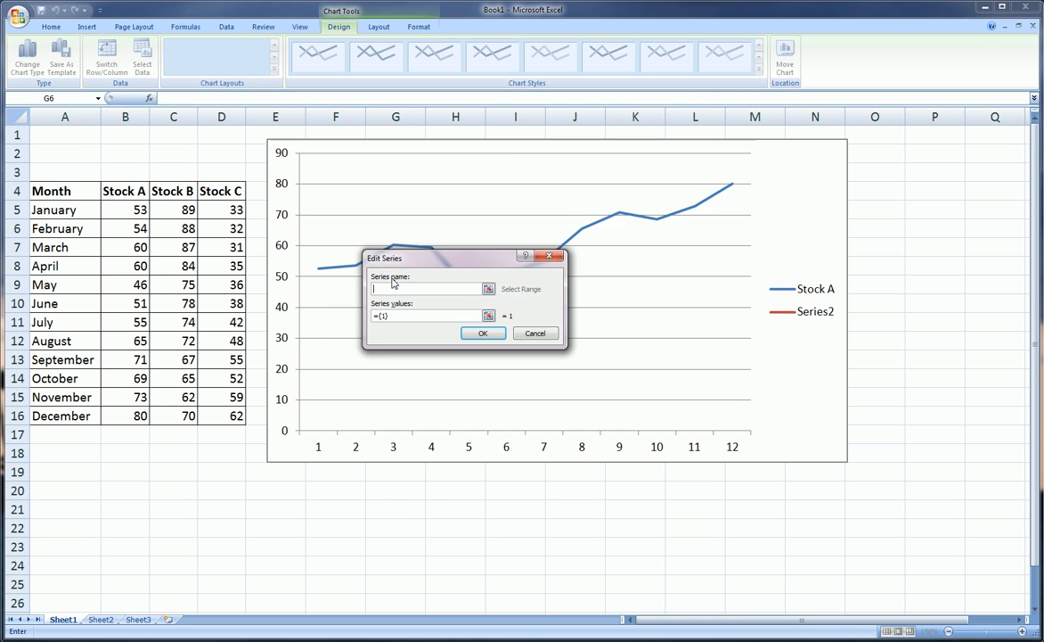
left_click(178, 191)
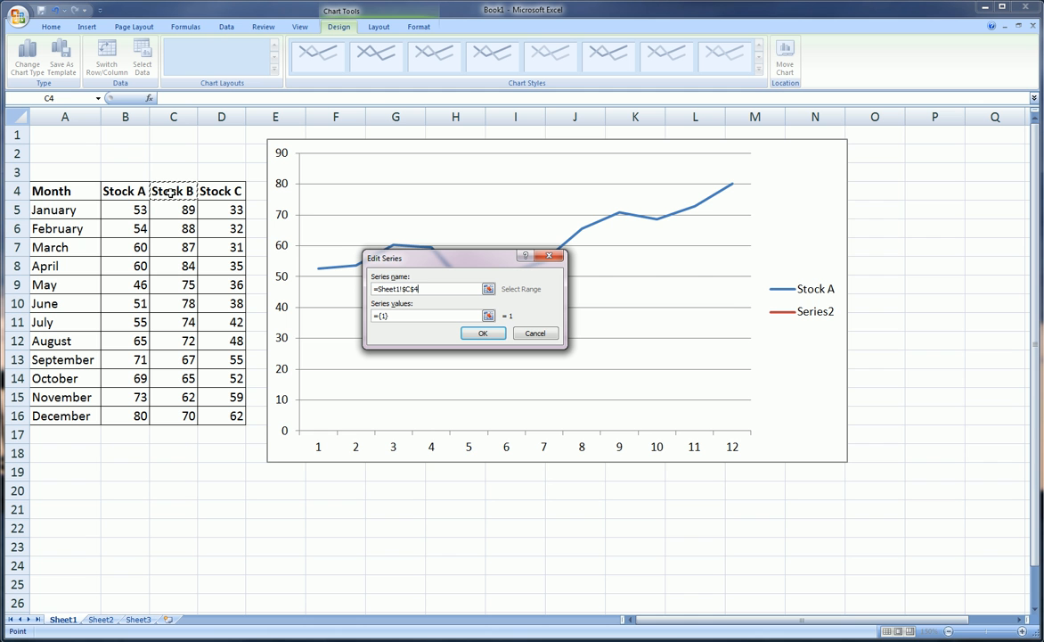
left_click(405, 315)
key("Delete")
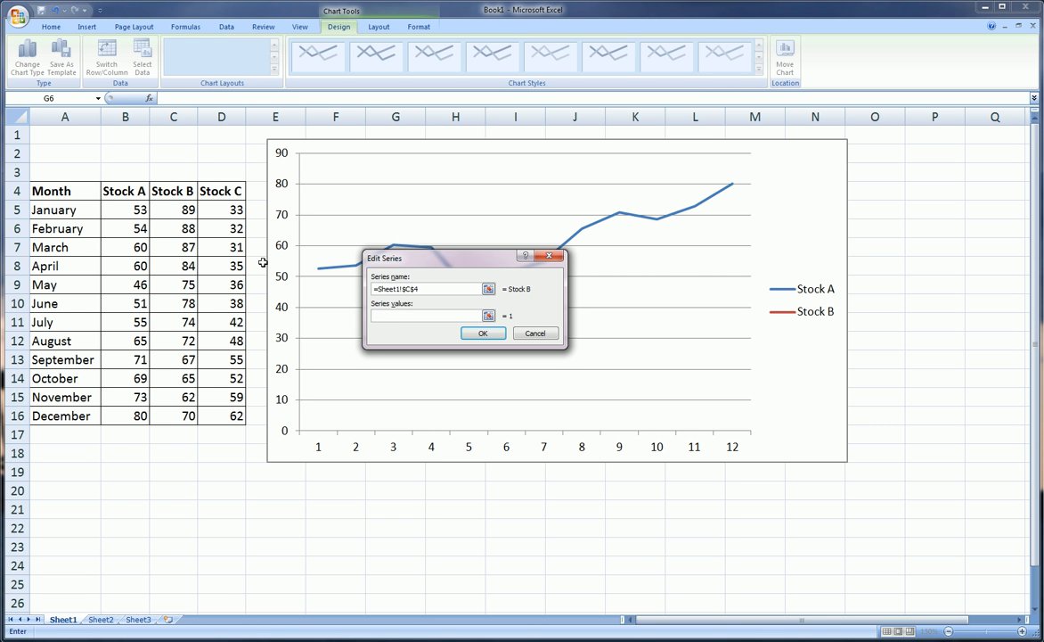
left_click_drag(175, 207, 190, 415)
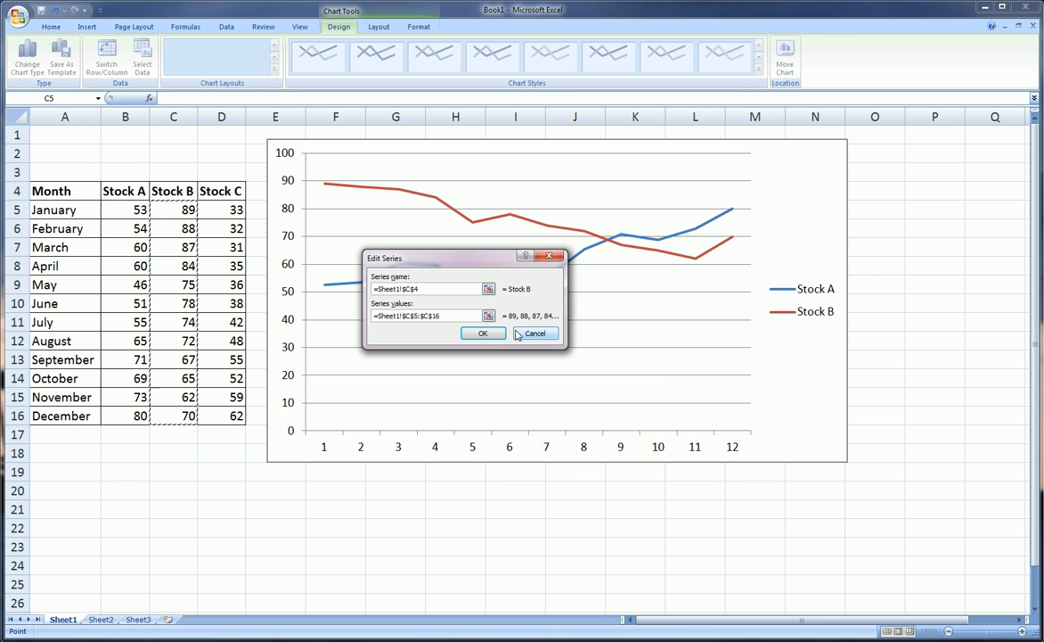
left_click(482, 334)
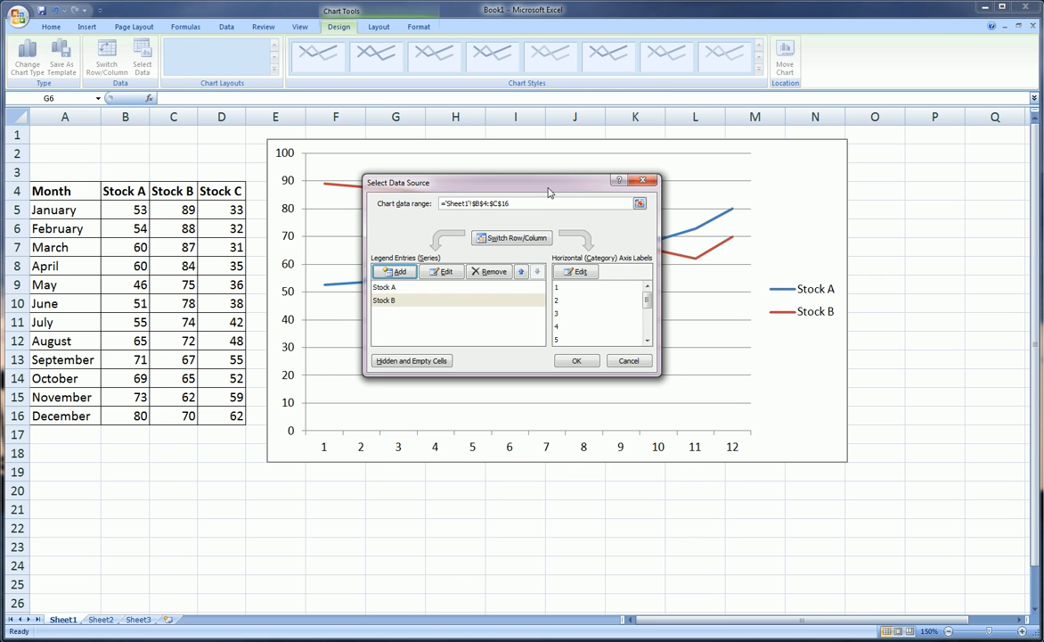
- Add a third chart series named from the Stock C header in D4, with values from D5:D16
left_click_drag(549, 192, 537, 215)
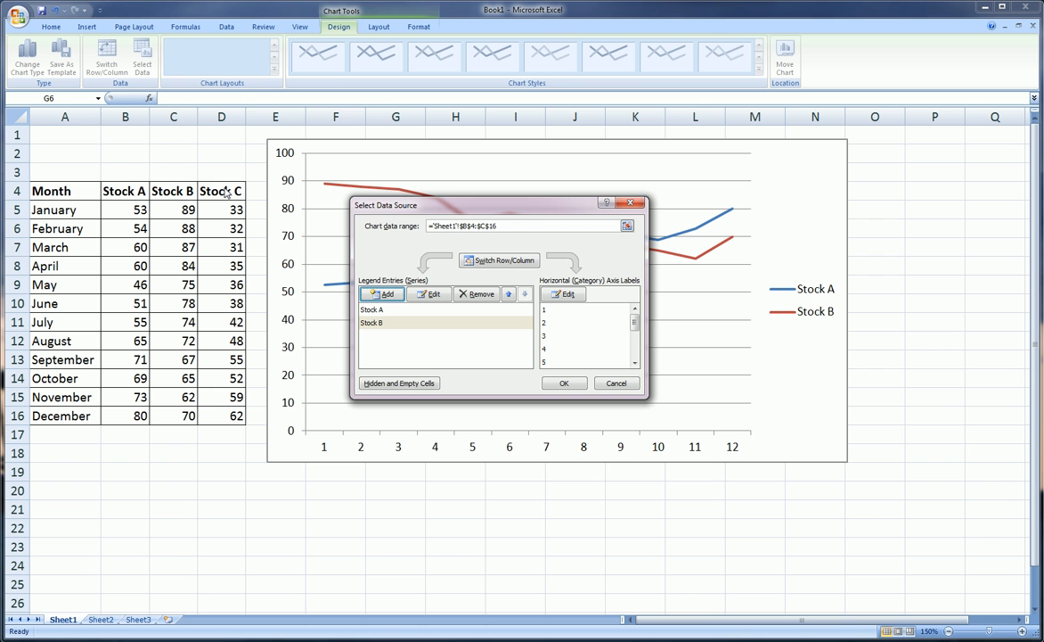
left_click(382, 295)
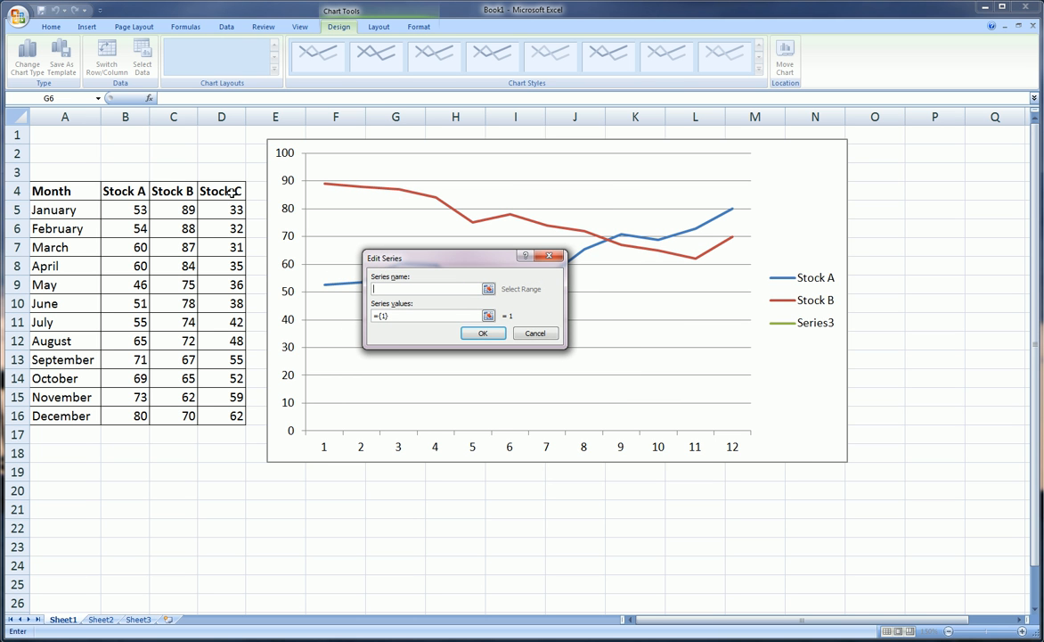
left_click(232, 192)
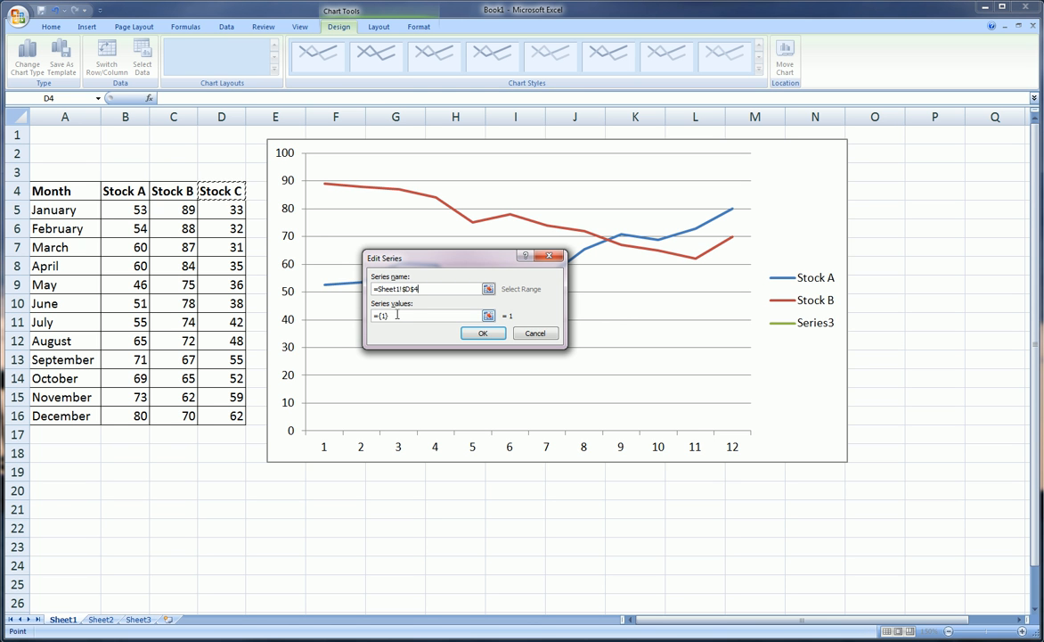
key("Tab")
key("BackSpace")
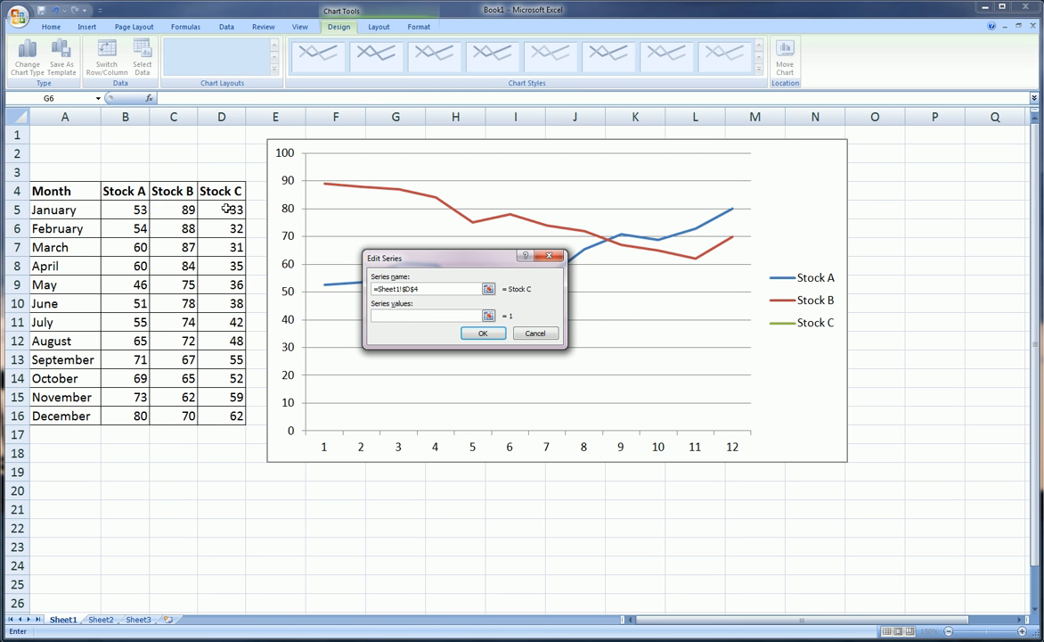
left_click_drag(227, 207, 234, 415)
left_click(490, 335)
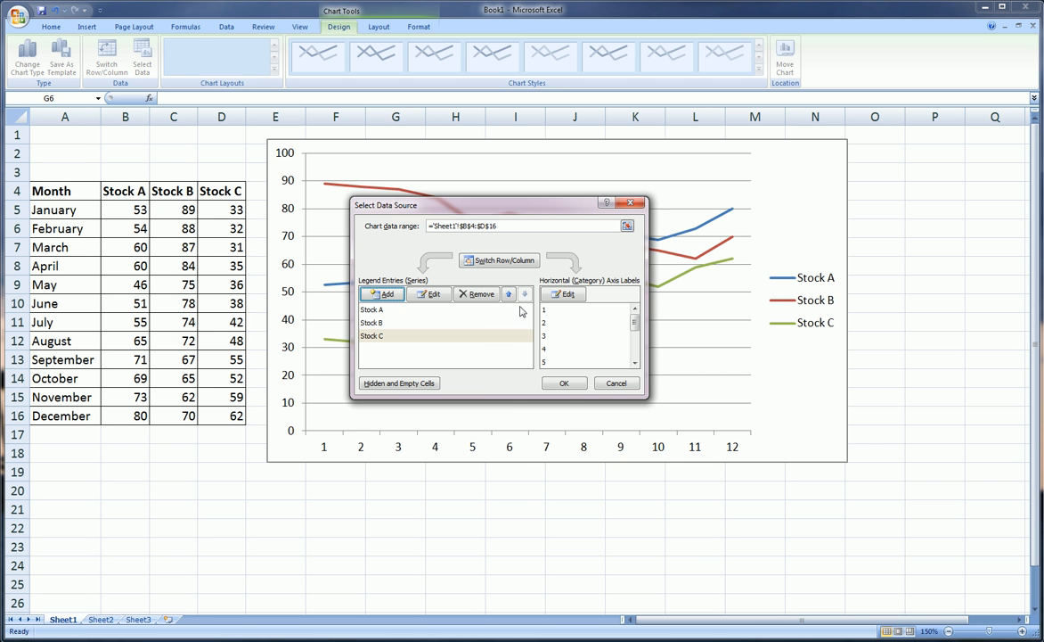
left_click_drag(542, 207, 331, 382)
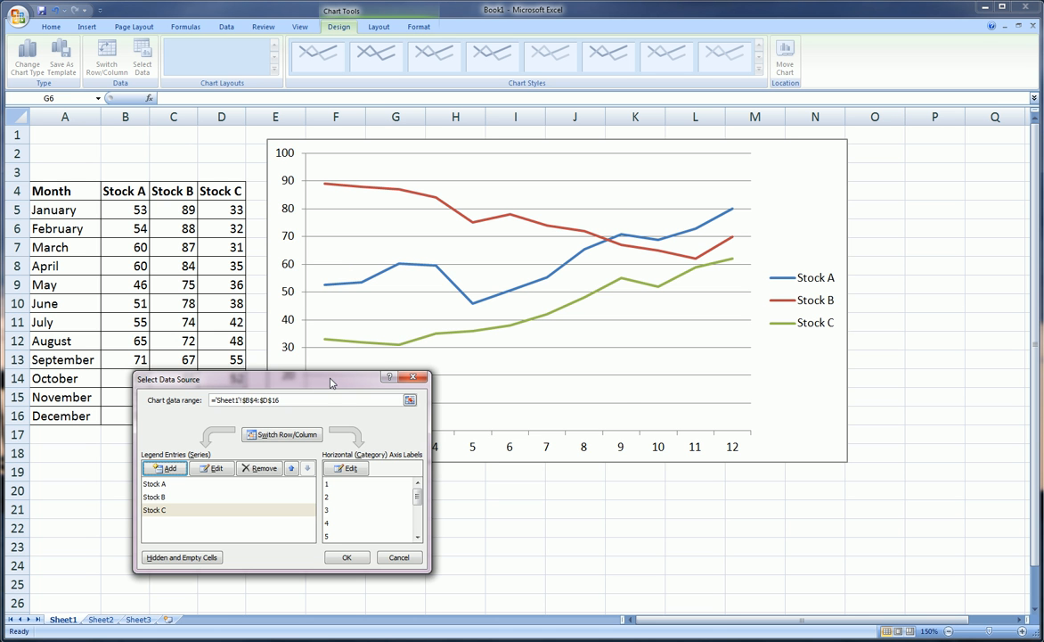
left_click_drag(330, 382, 527, 202)
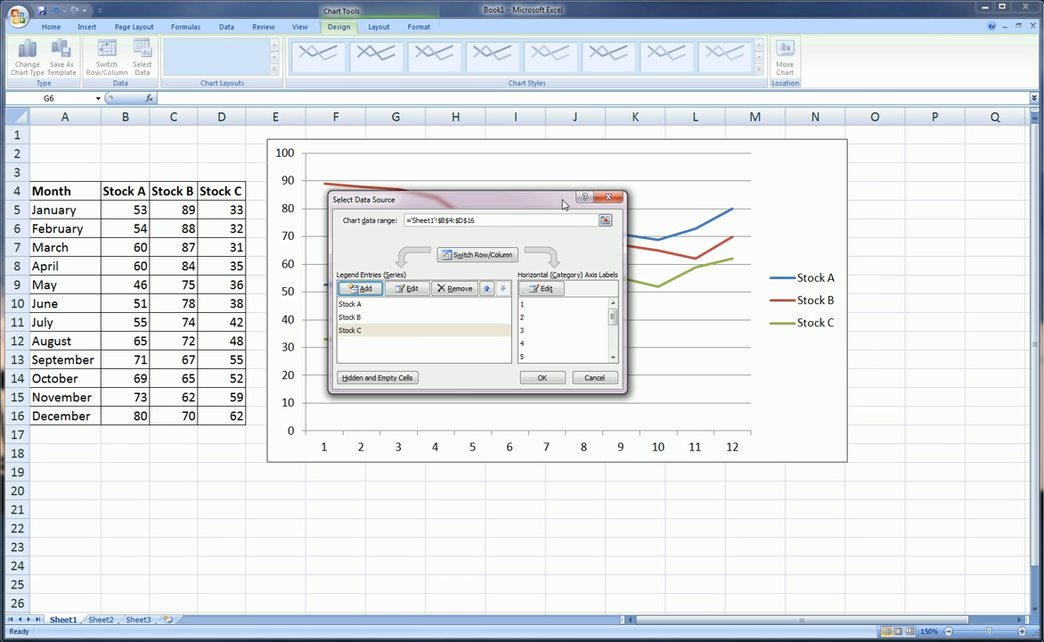
left_click_drag(523, 200, 773, 186)
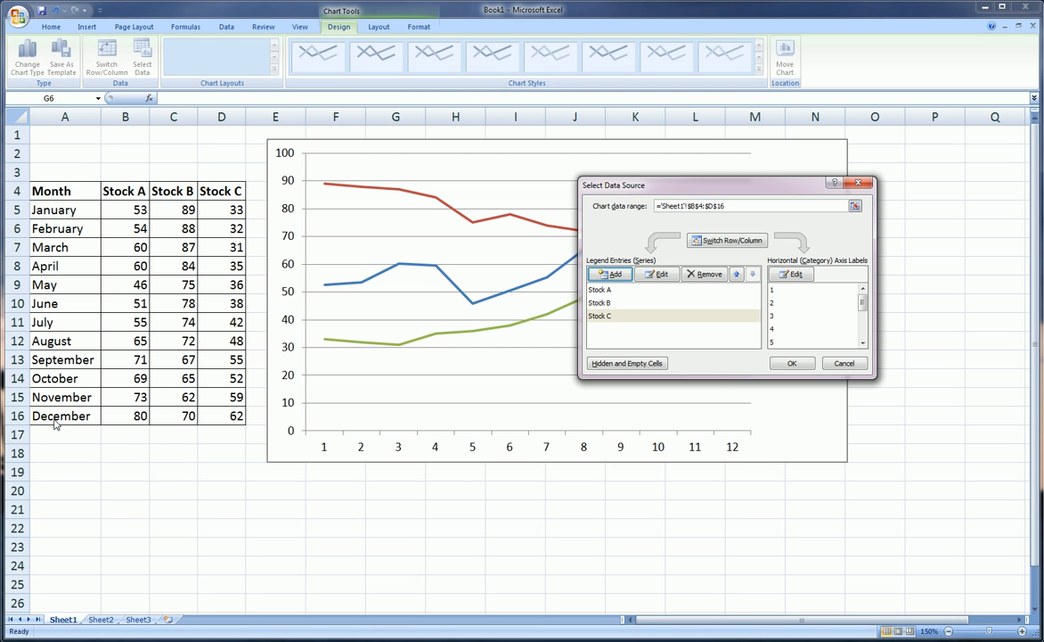
left_click_drag(594, 185, 385, 200)
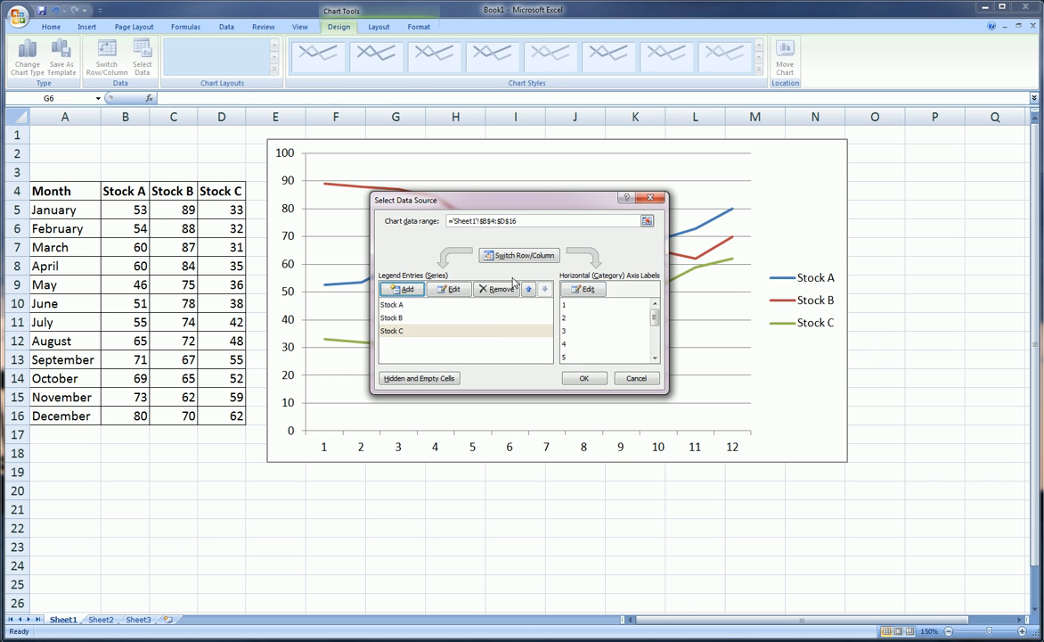
- Set the horizontal axis labels to the month names in A5:A16 and apply the chart's data source settings
left_click(588, 291)
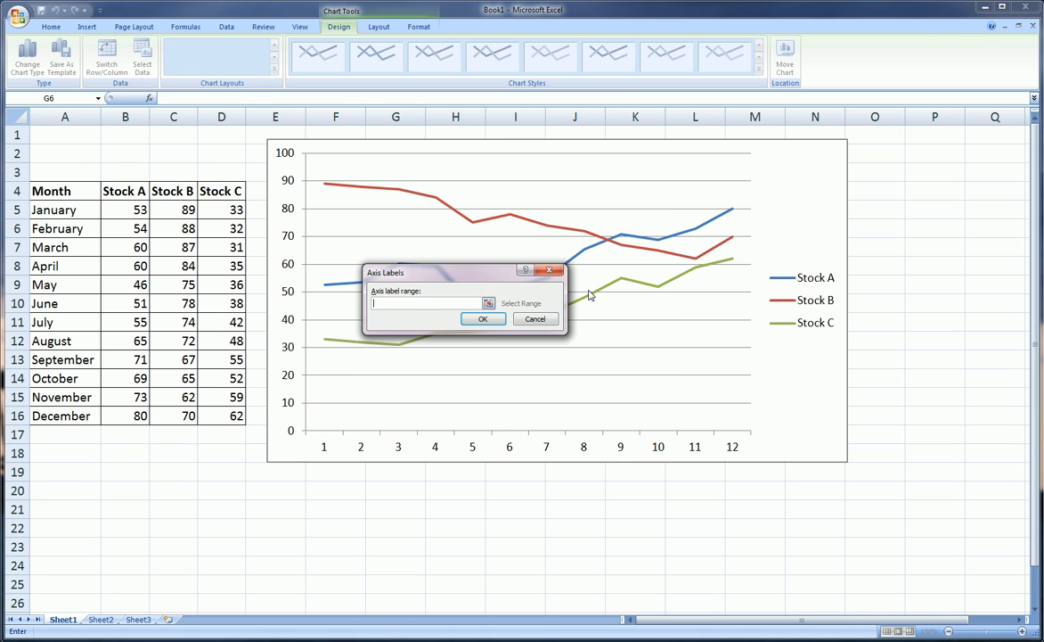
left_click_drag(69, 211, 59, 415)
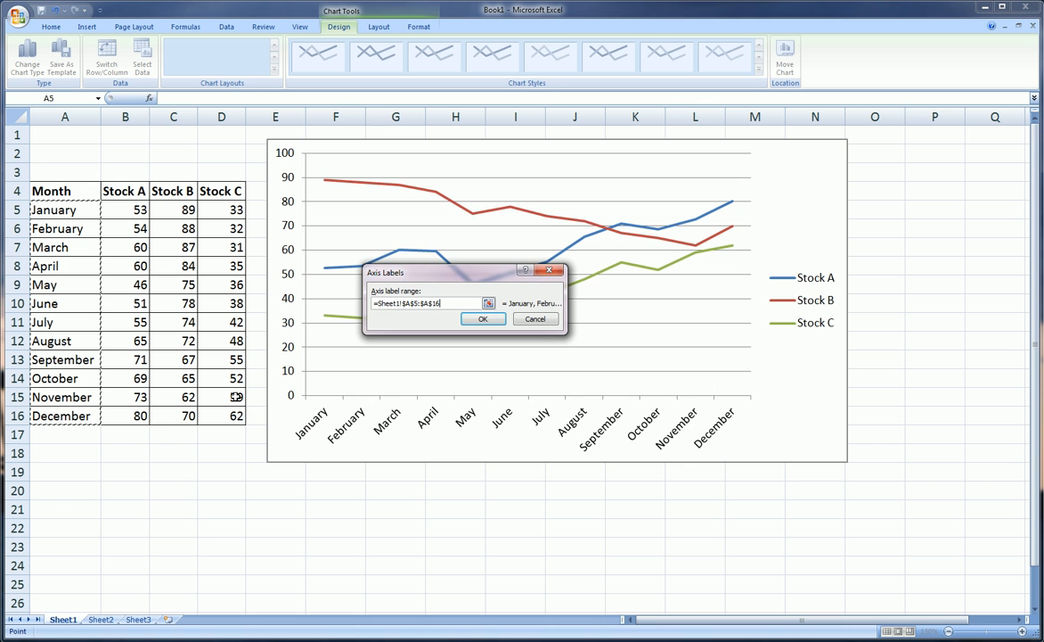
left_click(481, 319)
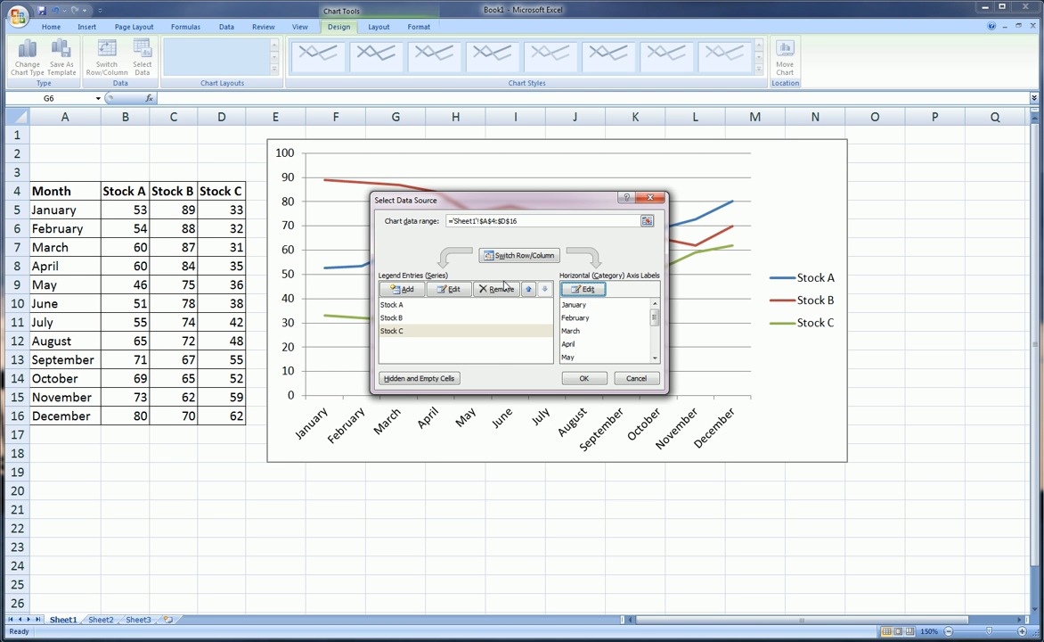
left_click(583, 379)
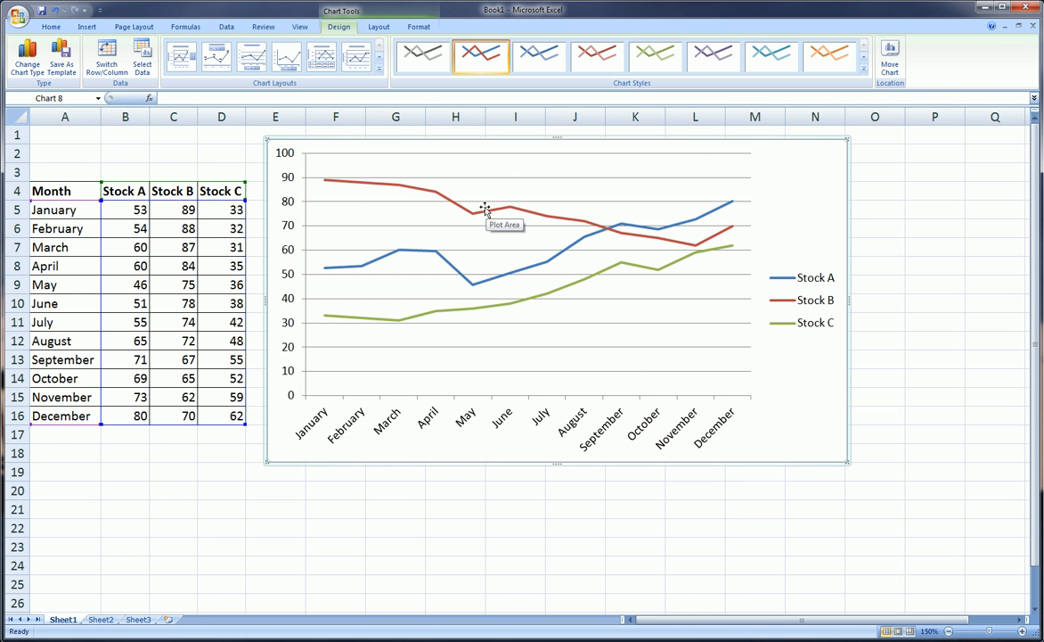
- Format the vertical axis numbers as Currency with the $ symbol and 0 decimal places
left_click(284, 158)
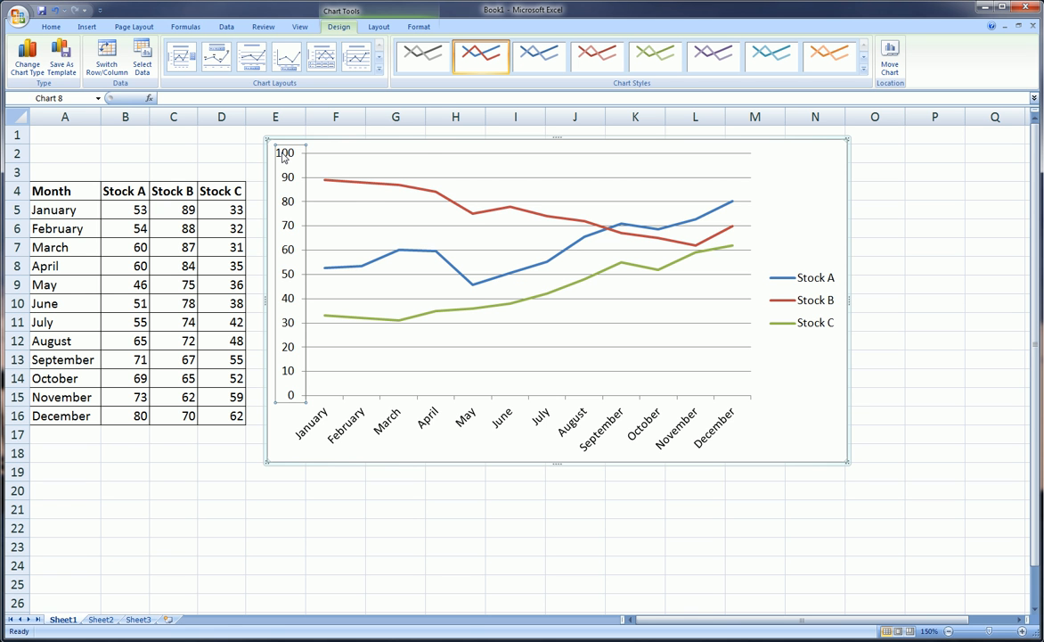
right_click(283, 157)
left_click(339, 272)
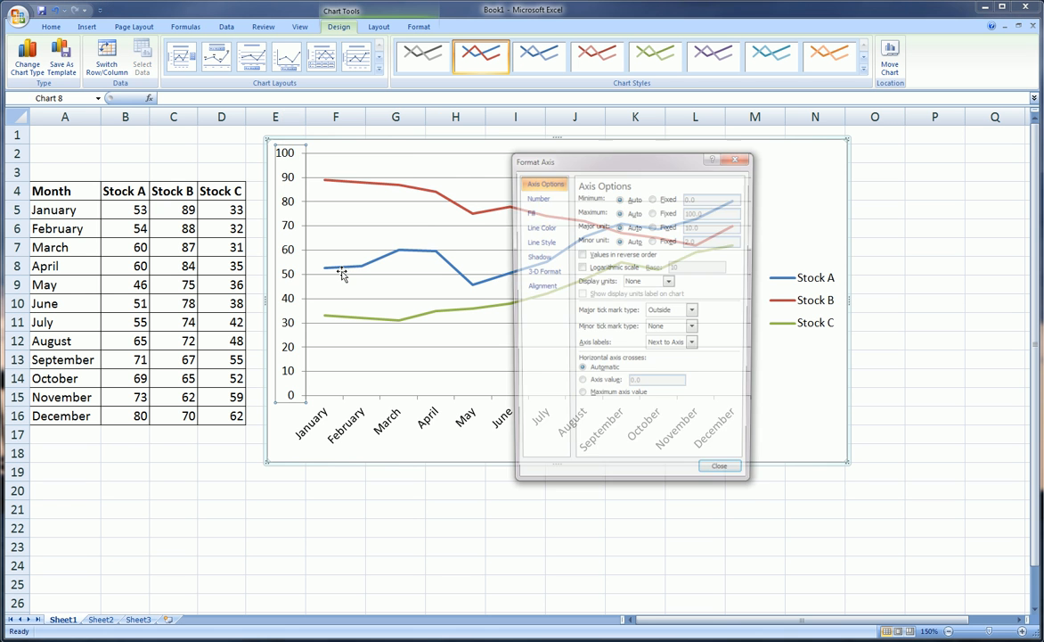
left_click(535, 199)
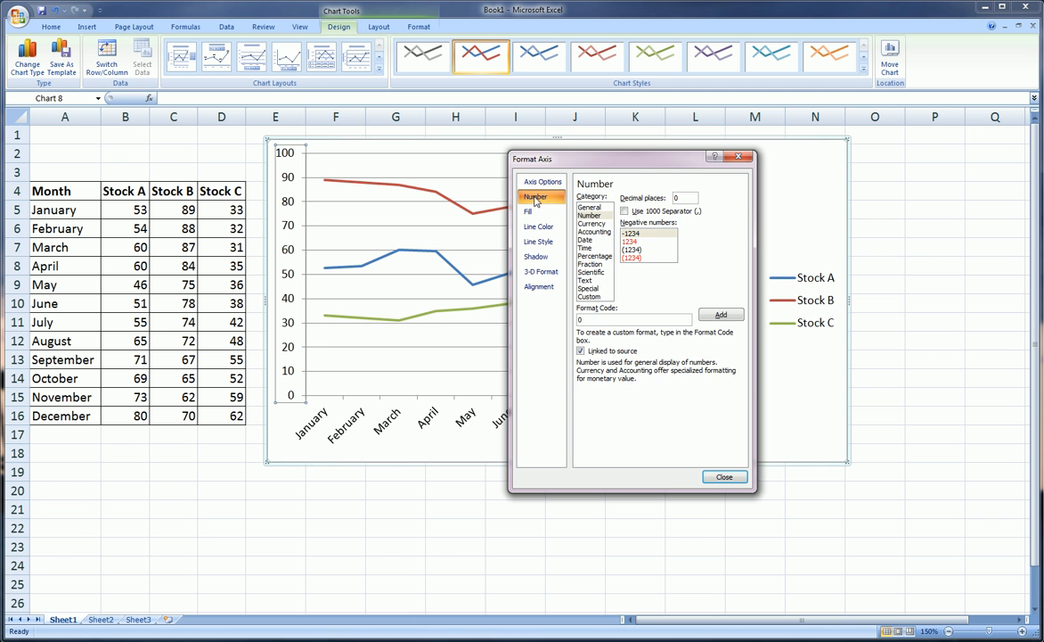
left_click(591, 223)
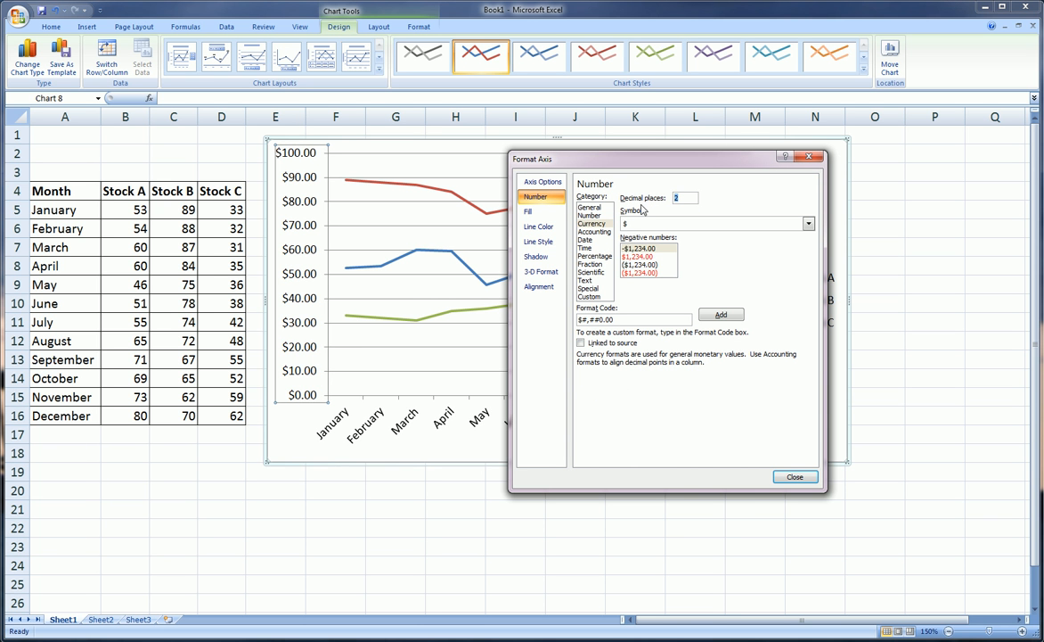
type("0")
left_click(795, 478)
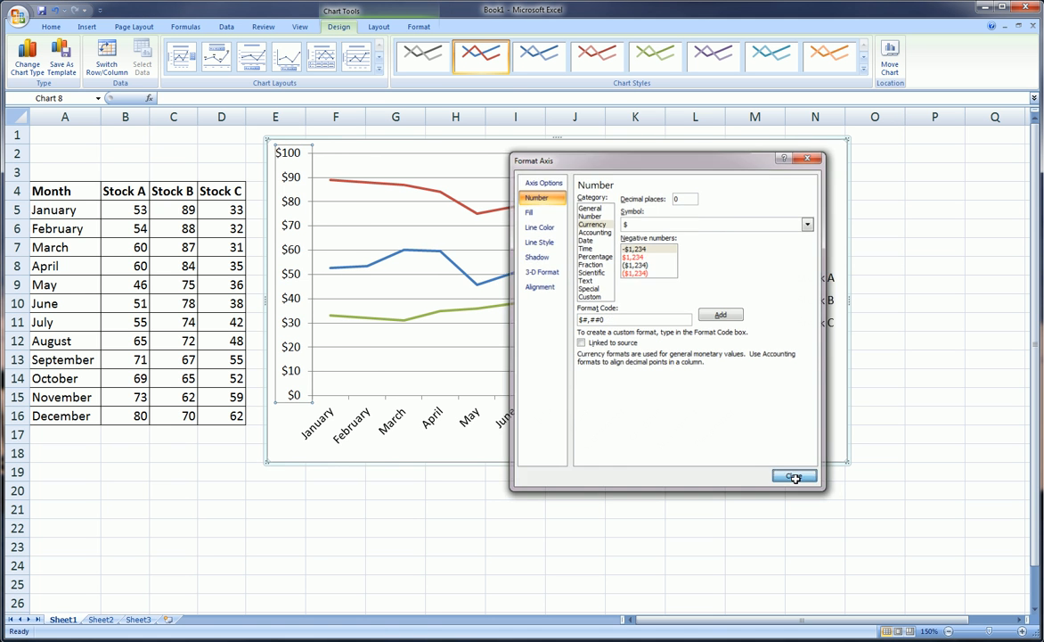
left_click(330, 149)
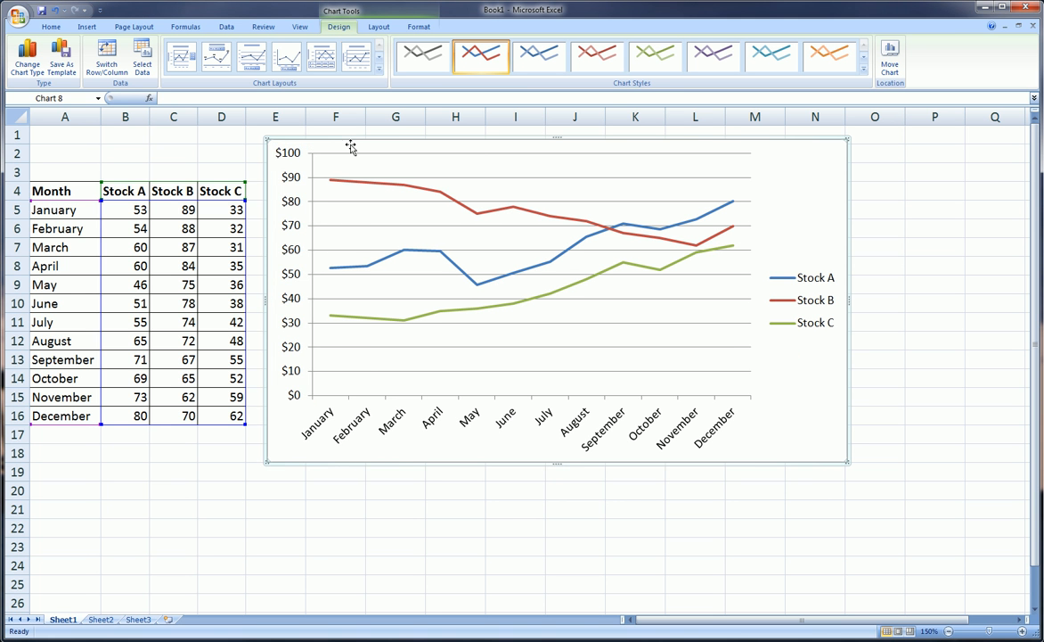
- Add a chart title above the chart reading "Stock Prices 2011"
left_click(379, 27)
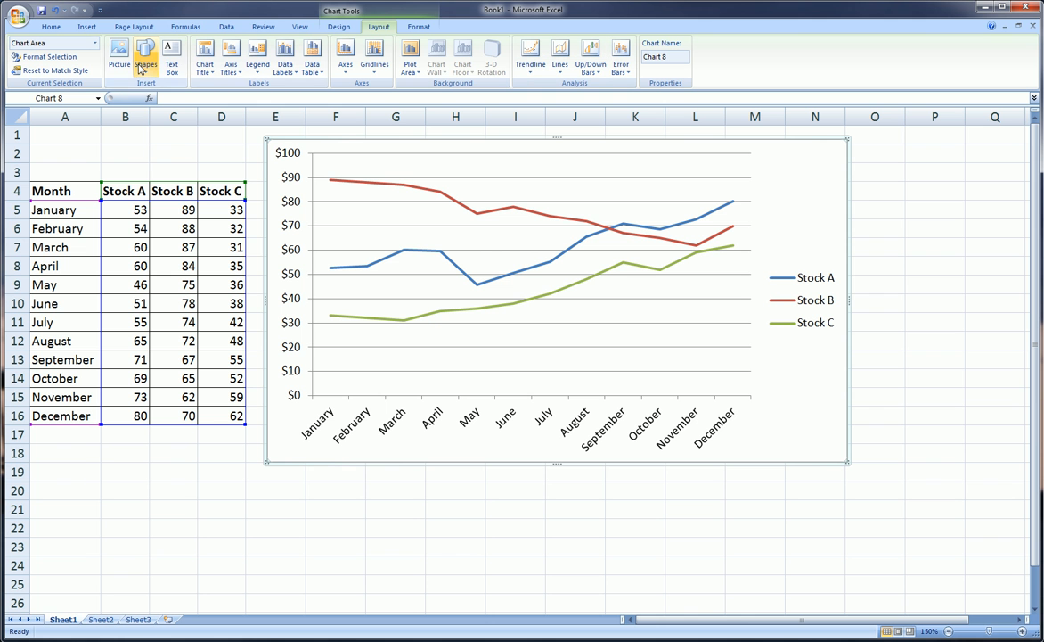
left_click(206, 68)
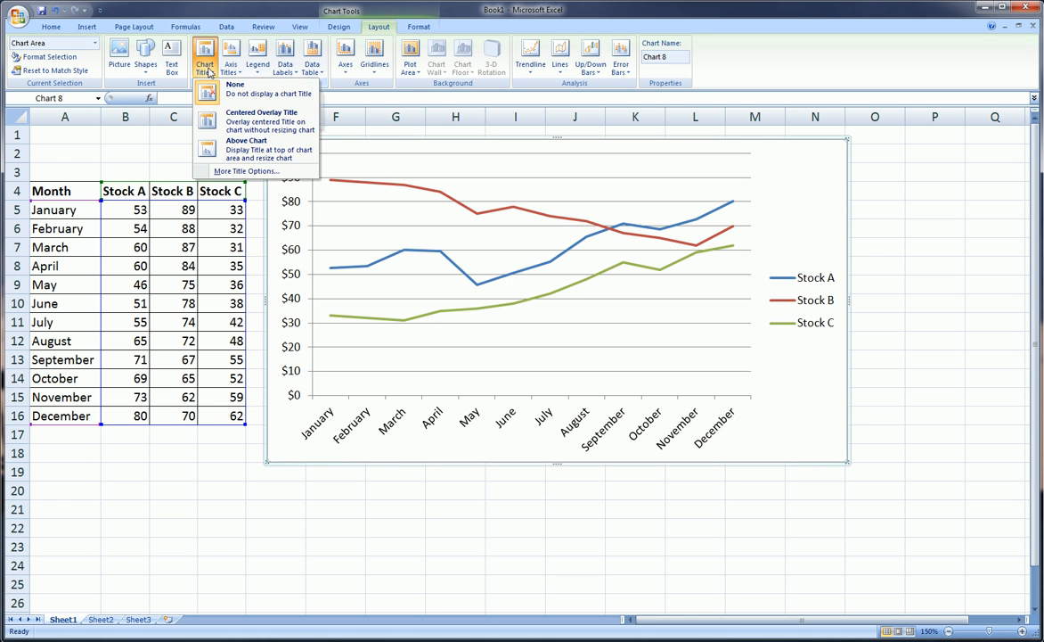
left_click(249, 150)
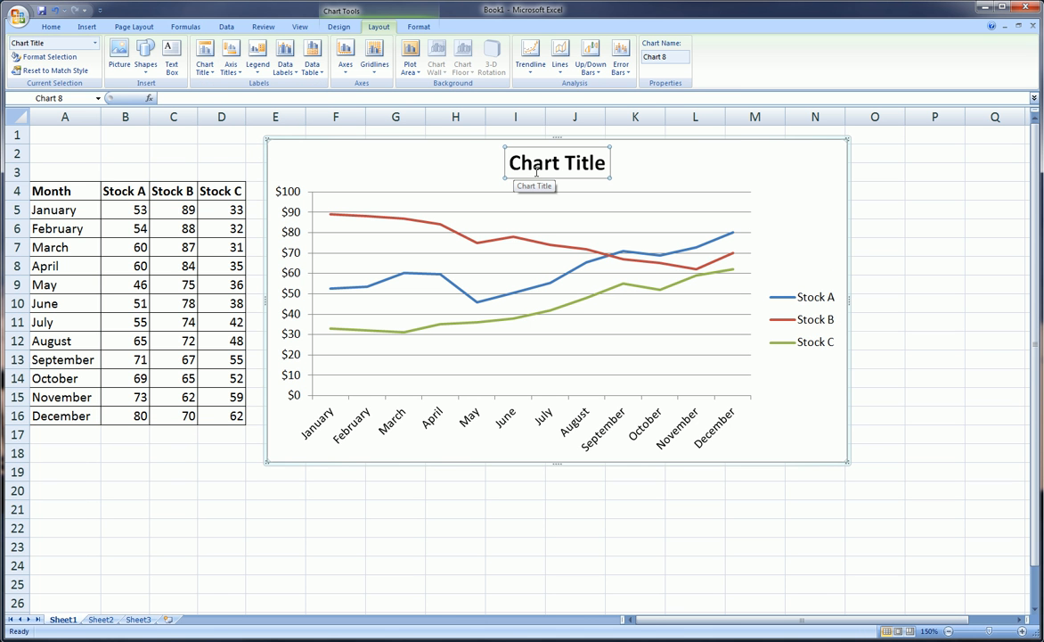
type("Sto")
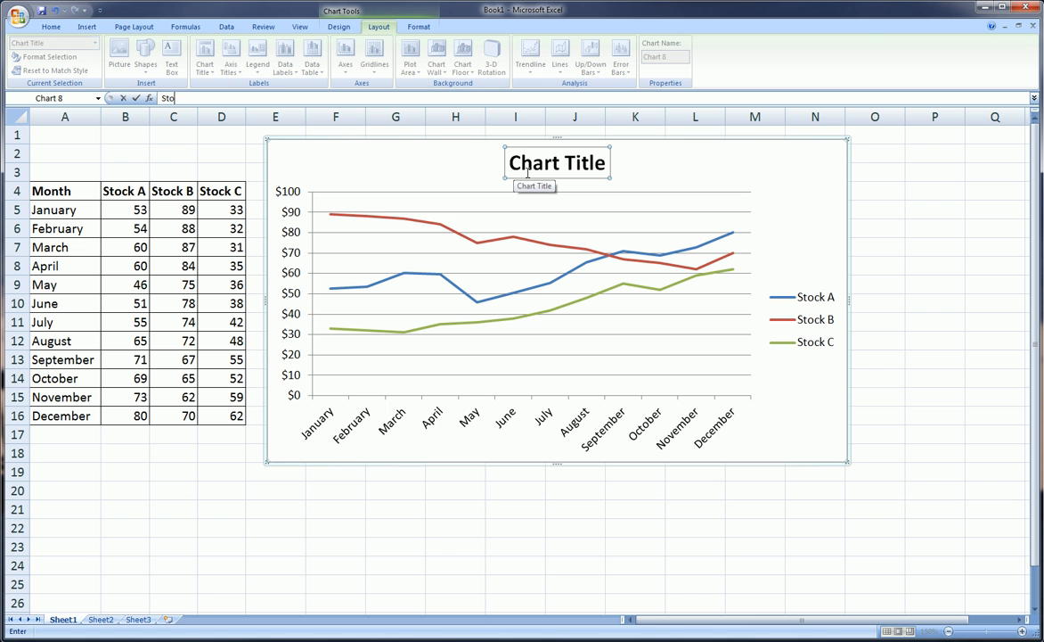
type("ck Prices 2011")
key("Return")
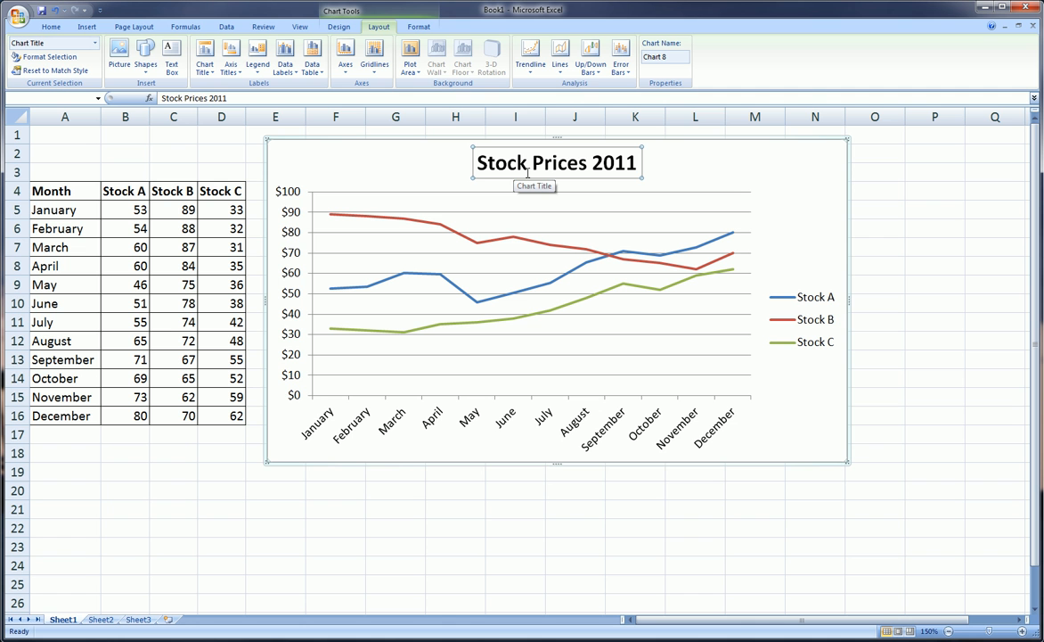
left_click(785, 199)
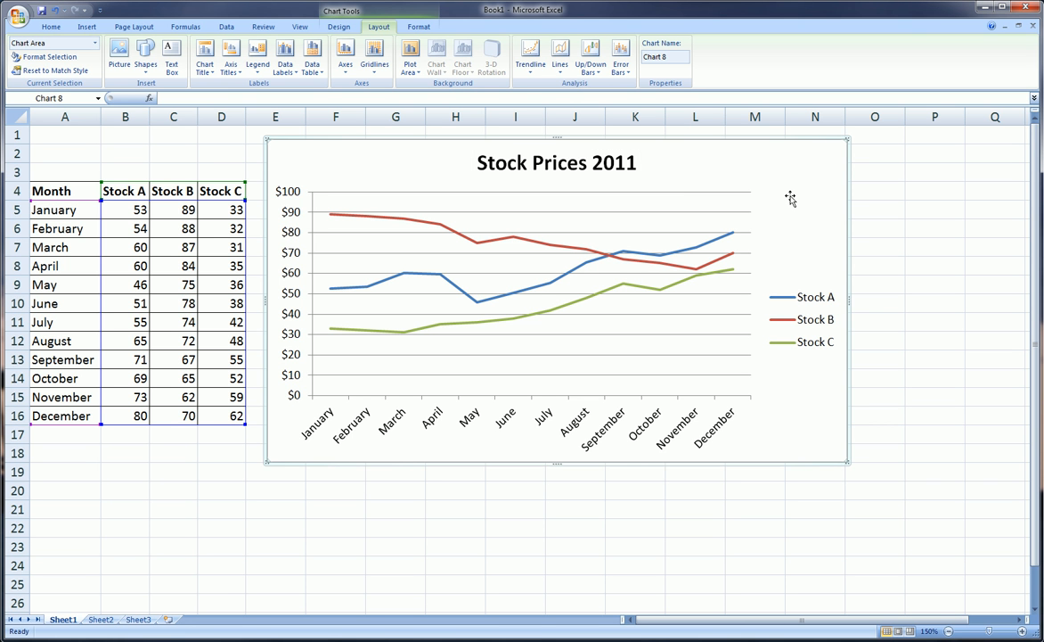